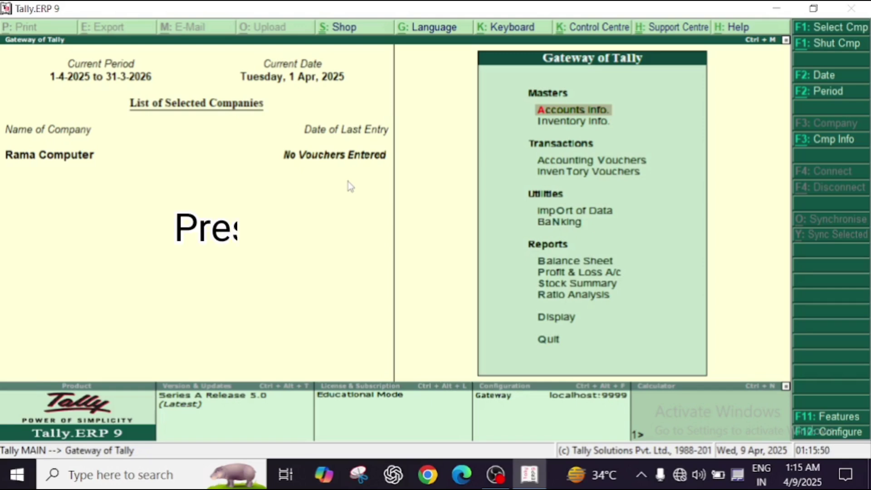
pyautogui.hotkey('alt', 'F3')
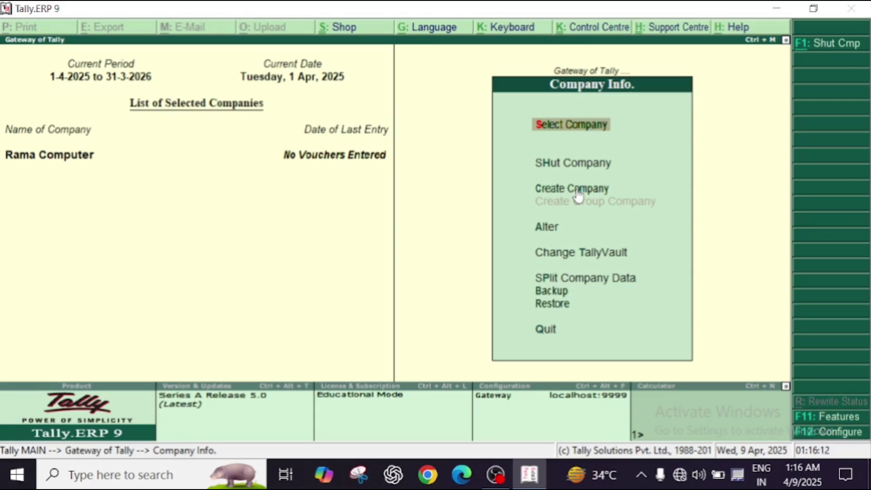
pyautogui.press('Escape')
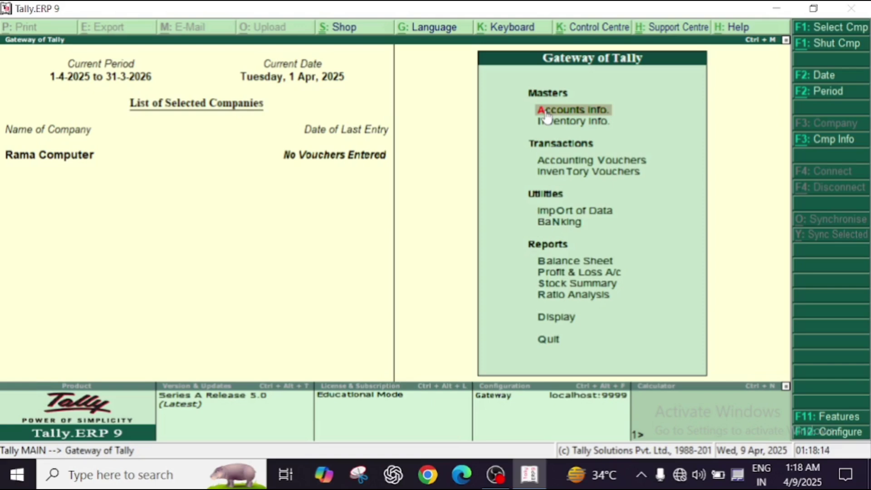
# Go to the account groups and view the list of existing groups in the single-group display.
pyautogui.click(547, 114)
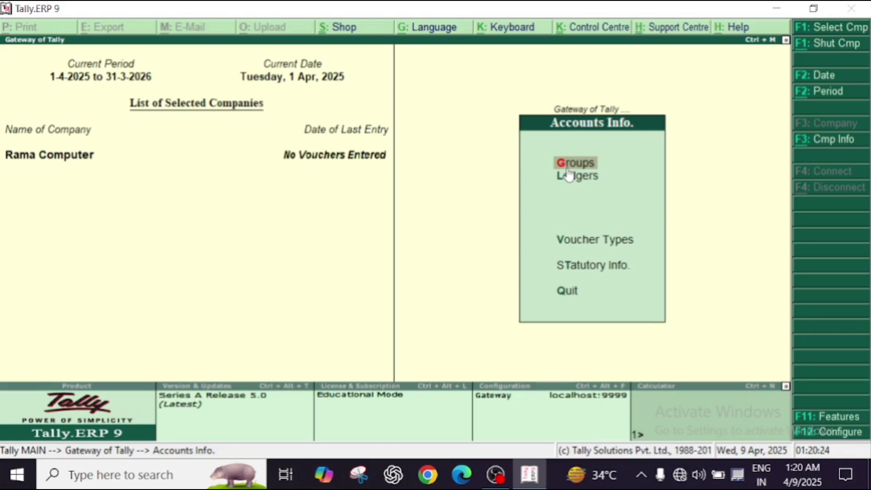
pyautogui.click(567, 168)
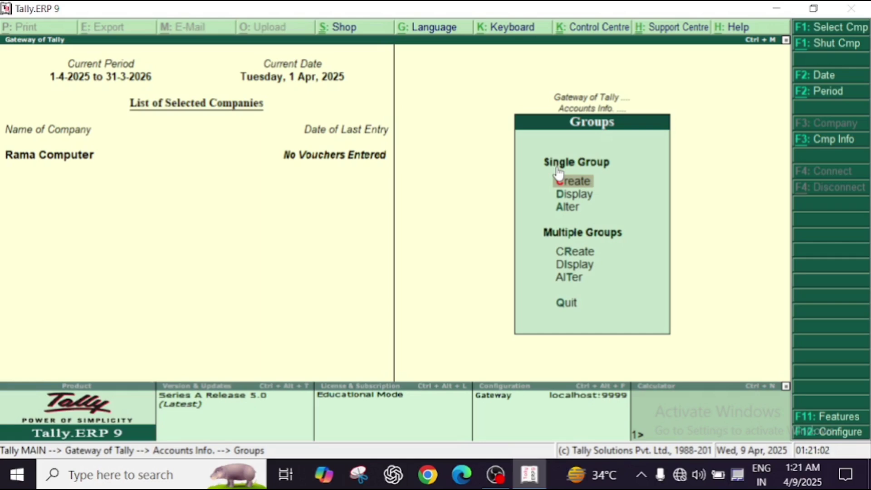
pyautogui.click(569, 196)
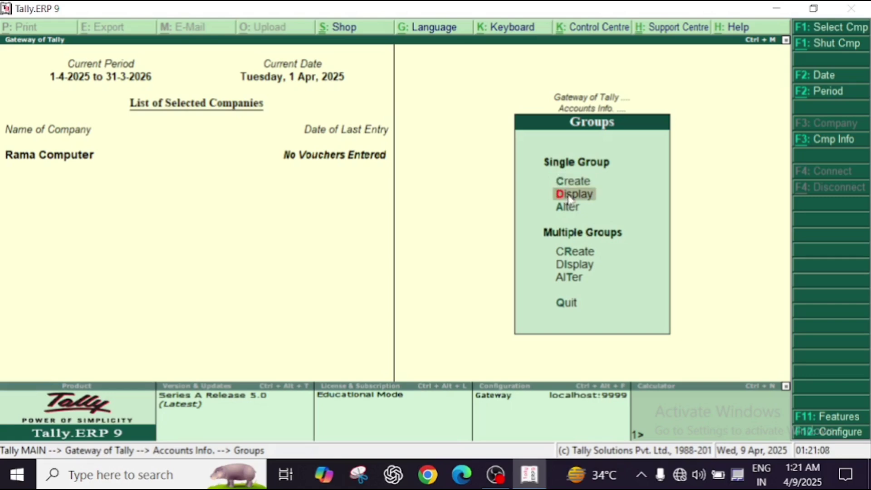
pyautogui.click(569, 196)
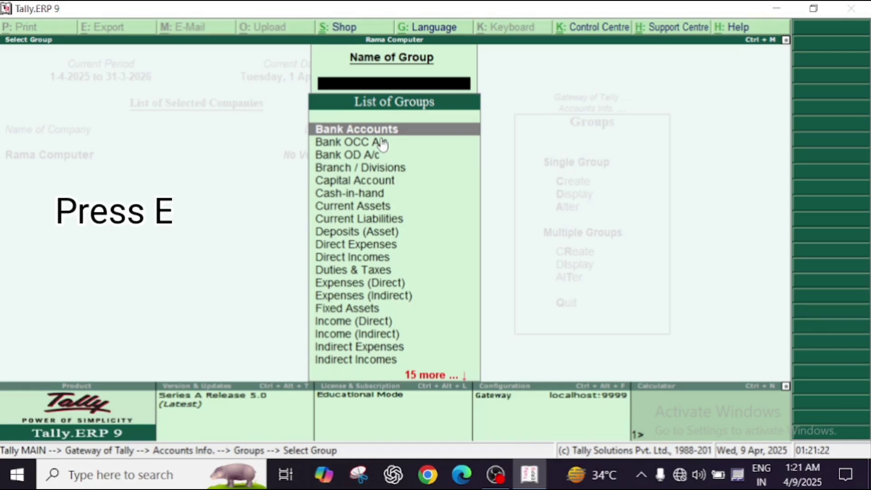
pyautogui.press('Escape')
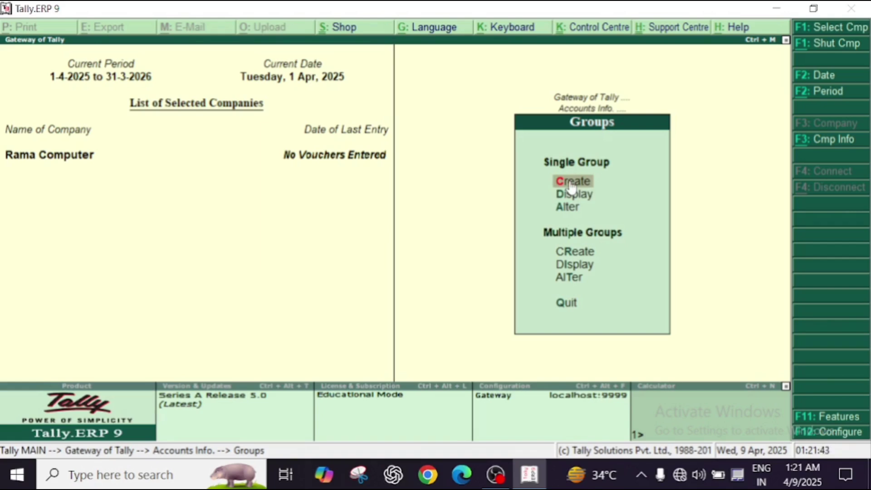
# Start a new single group named Office Expences with the alias Oe.
pyautogui.click(571, 184)
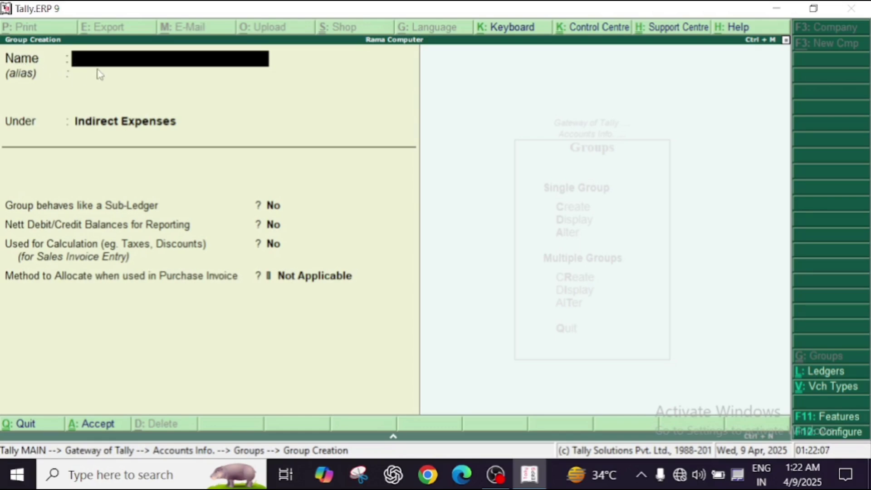
pyautogui.write('Office')
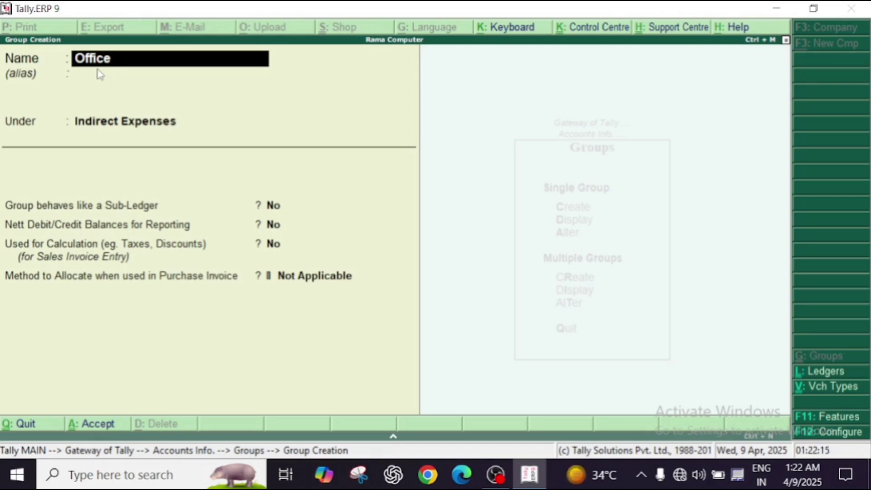
pyautogui.write('Exp')
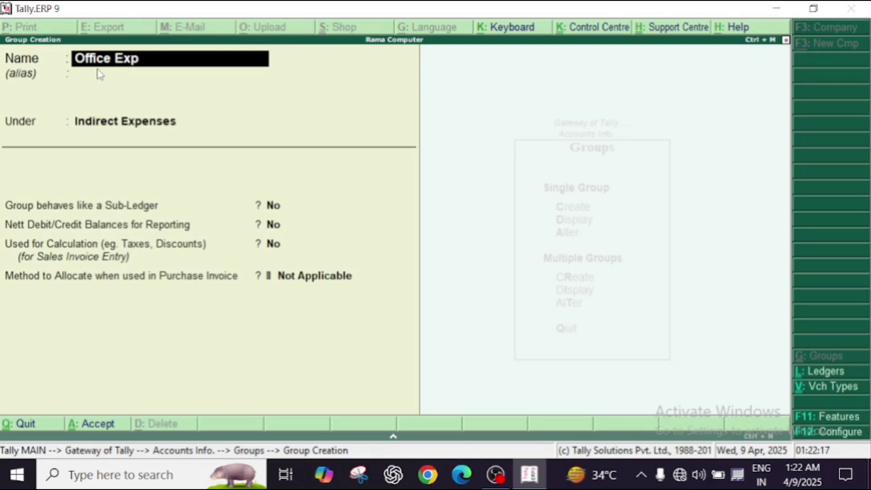
pyautogui.write('ences')
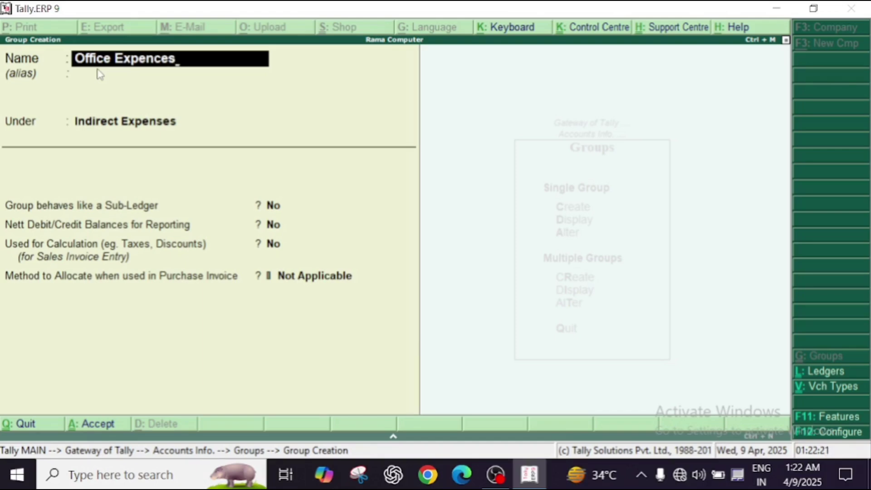
pyautogui.press('Return')
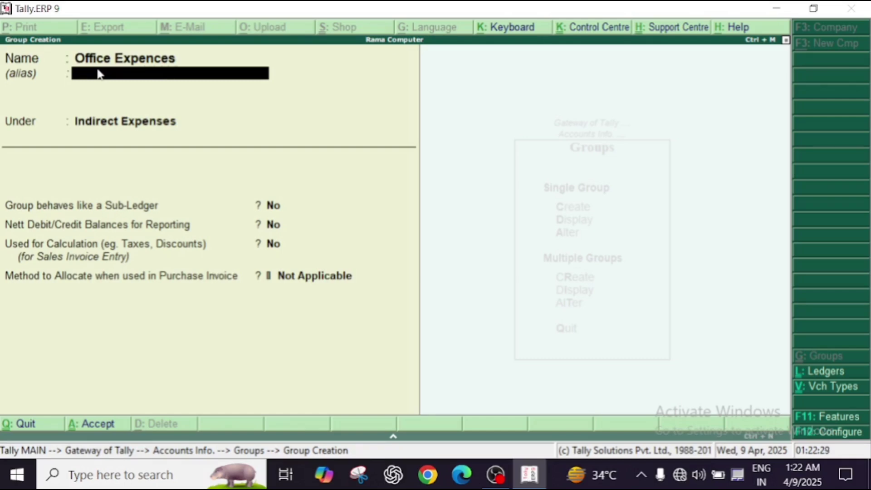
pyautogui.write('Oe')
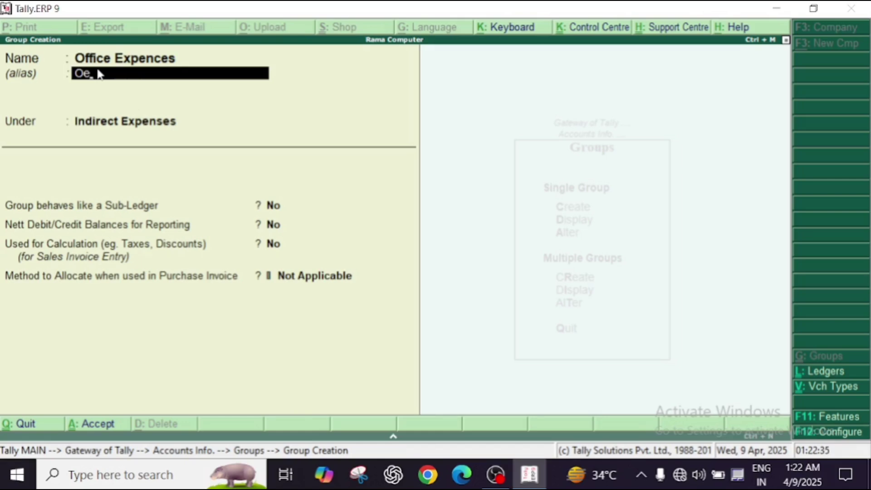
pyautogui.press('Return')
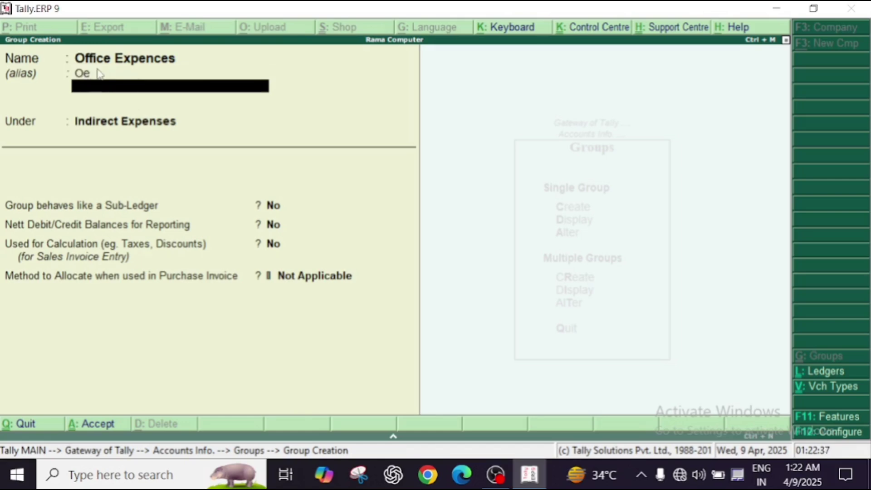
pyautogui.press('Return')
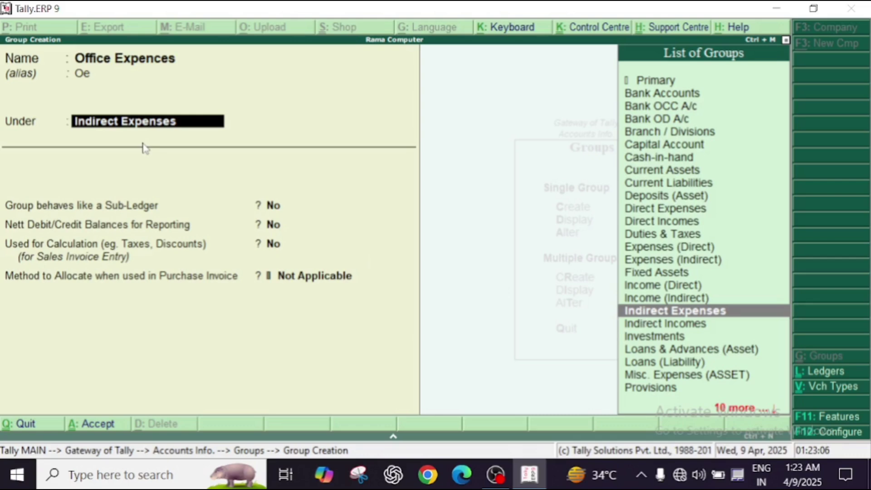
# Keep the group under Indirect Expenses, set Nett Debit/Credit Balances for Reporting to Yes, and save it.
pyautogui.press('Return')
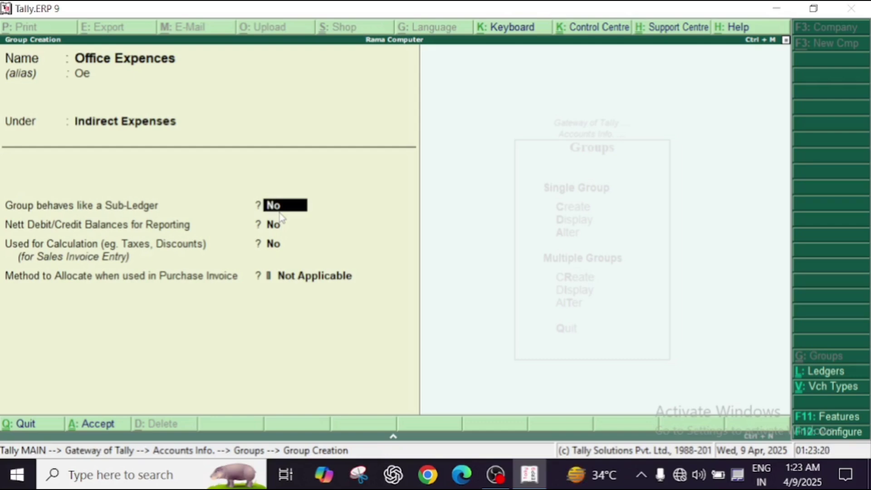
pyautogui.press('Return')
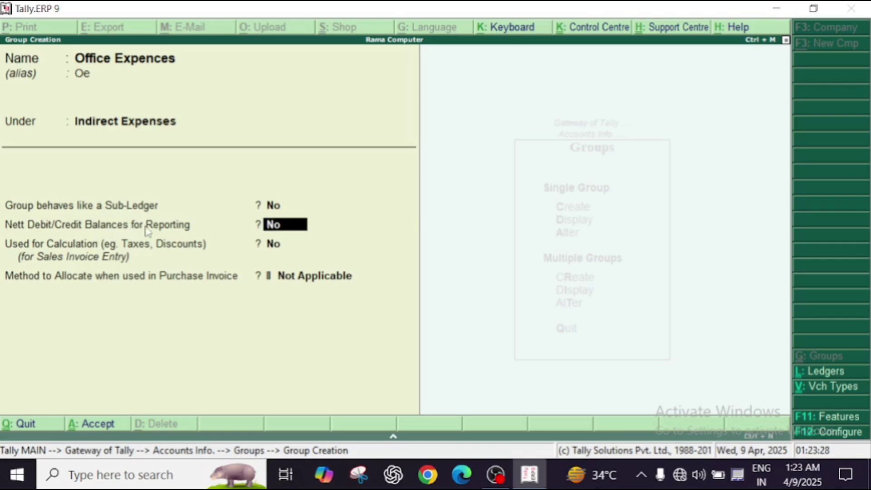
pyautogui.write('y')
pyautogui.press('Return')
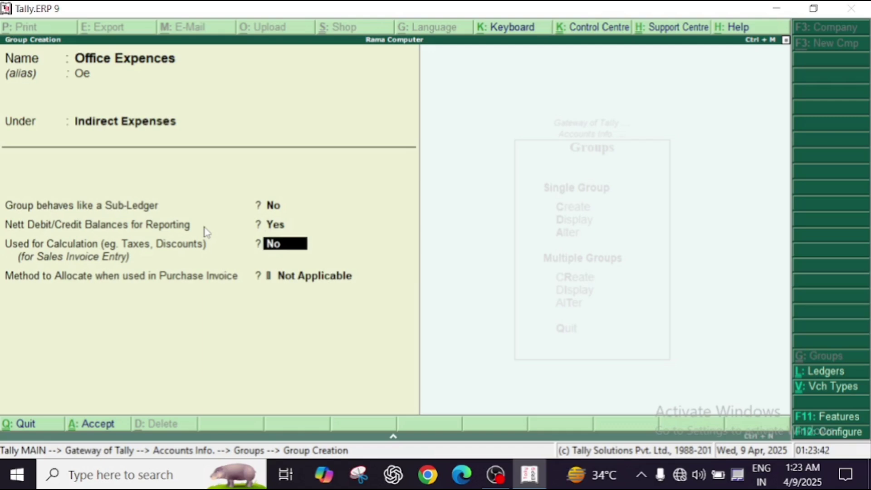
pyautogui.press('Return')
pyautogui.press('Return')
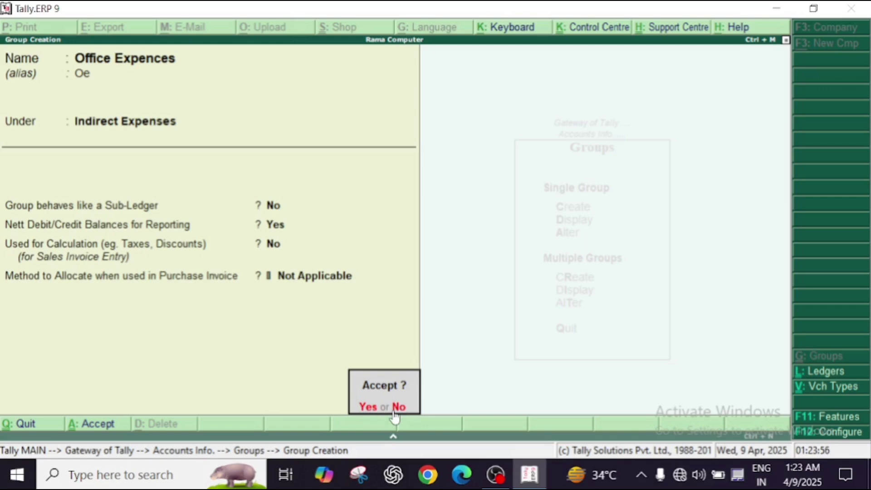
pyautogui.click(363, 407)
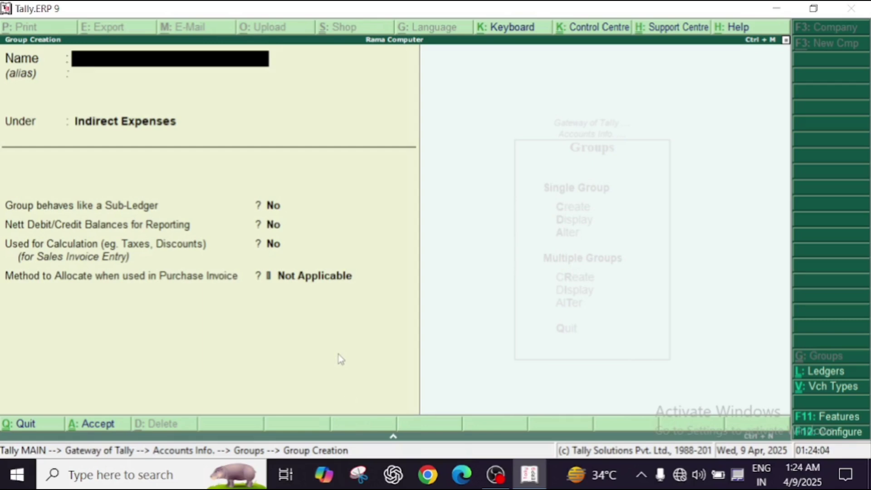
pyautogui.press('Escape')
pyautogui.press('y')
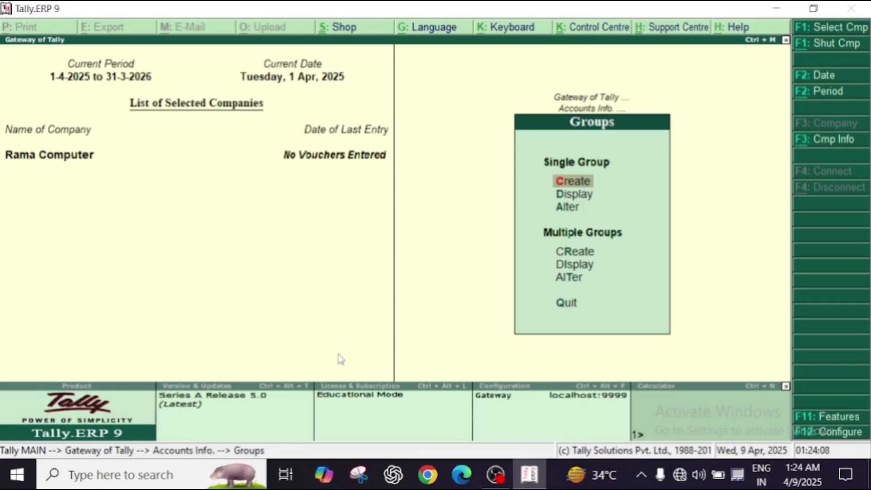
# Display the details of the Office Expences group and return to the group options.
pyautogui.click(568, 201)
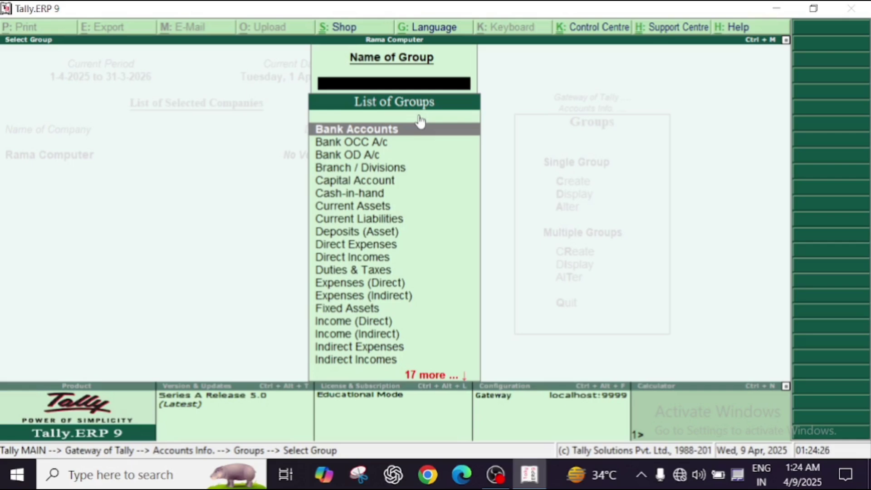
pyautogui.write('Off')
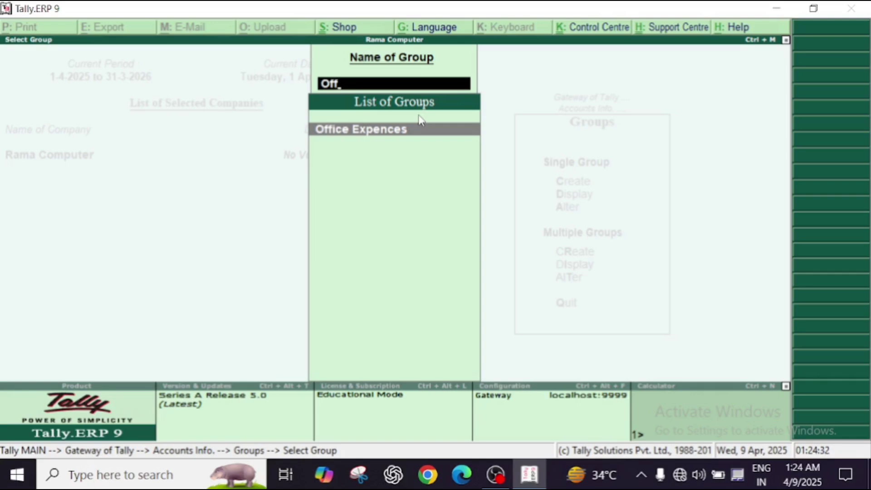
pyautogui.click(402, 132)
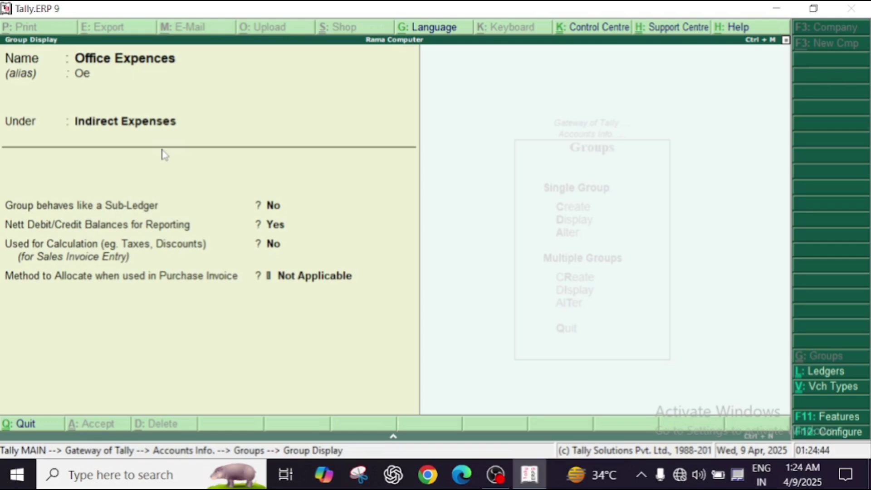
pyautogui.press('Escape')
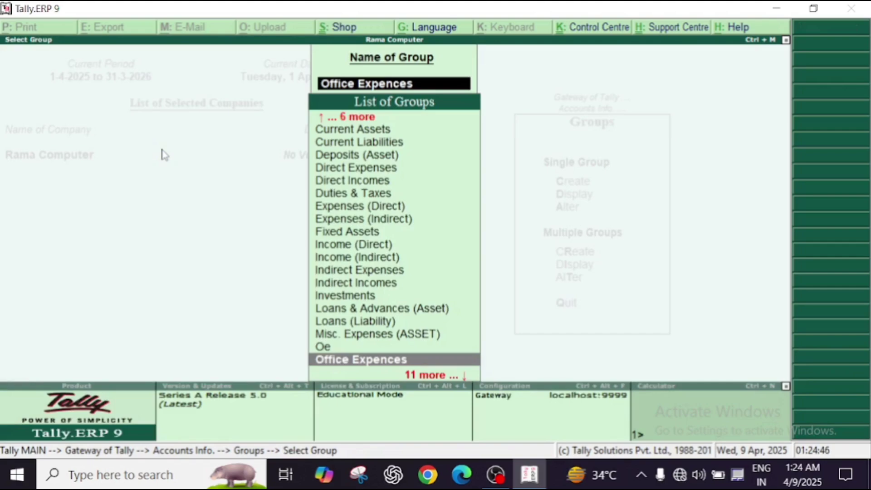
pyautogui.press('BackSpace')
pyautogui.press('Escape')
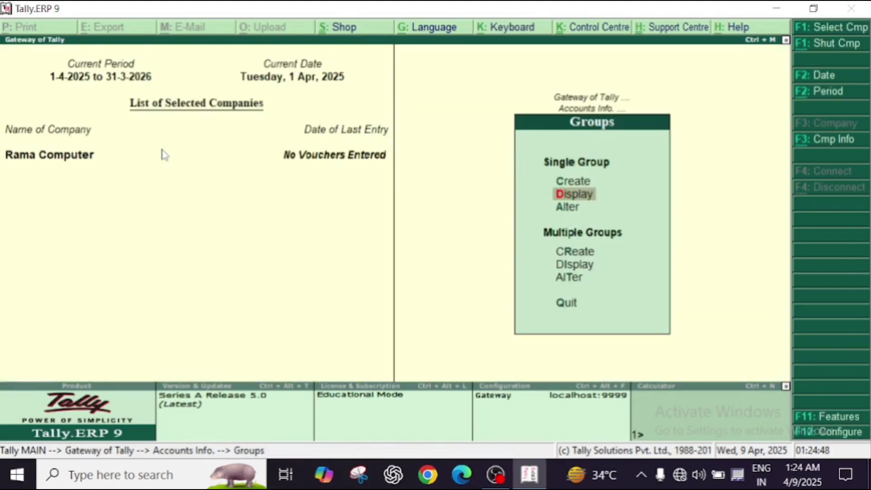
# Open the Office Expences group for alteration and delete it.
pyautogui.press('Down')
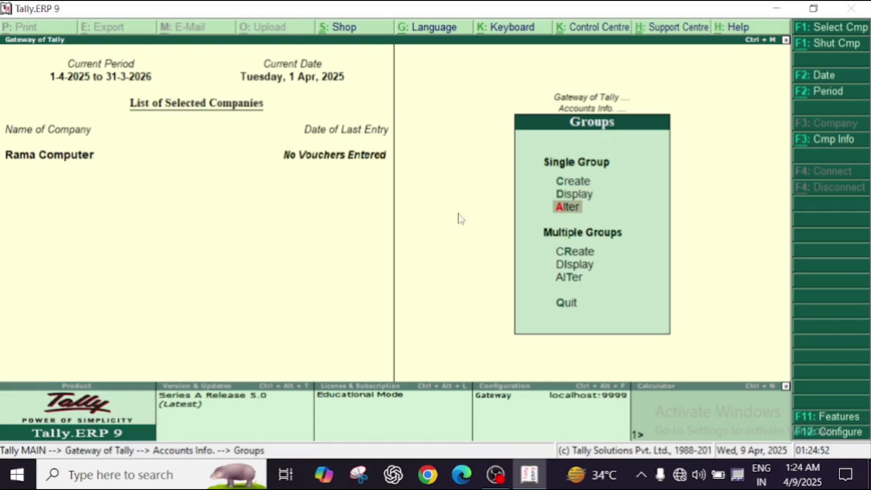
pyautogui.click(562, 213)
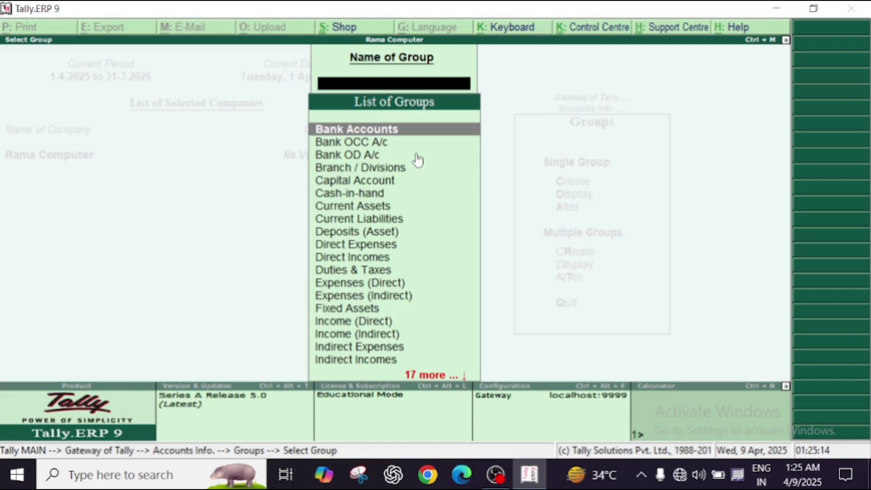
pyautogui.write('Of')
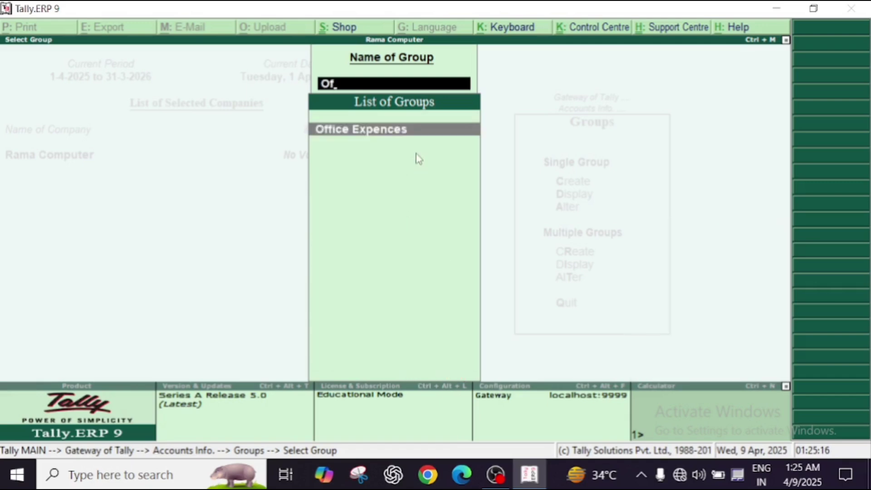
pyautogui.press('Return')
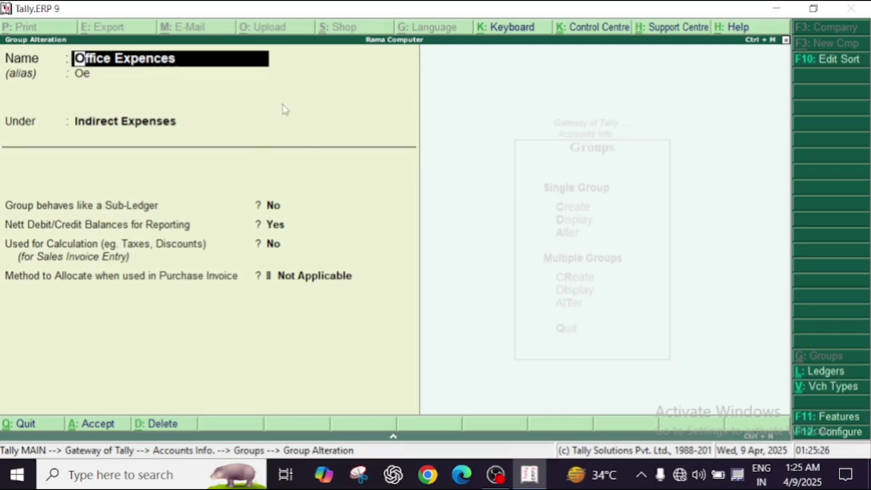
pyautogui.hotkey('alt', 'd')
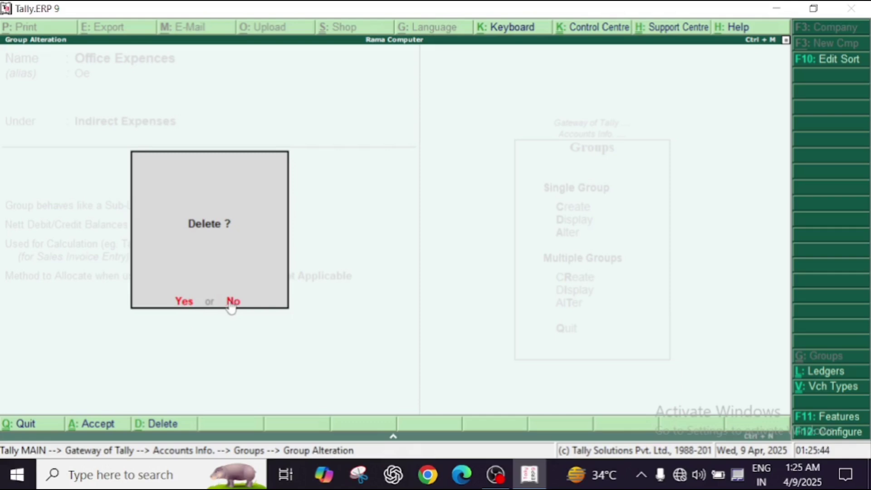
pyautogui.click(182, 303)
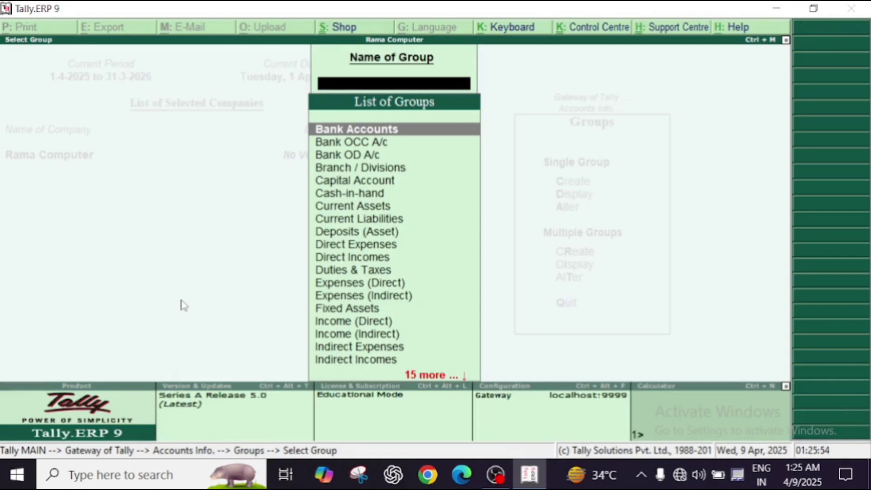
pyautogui.press('Escape')
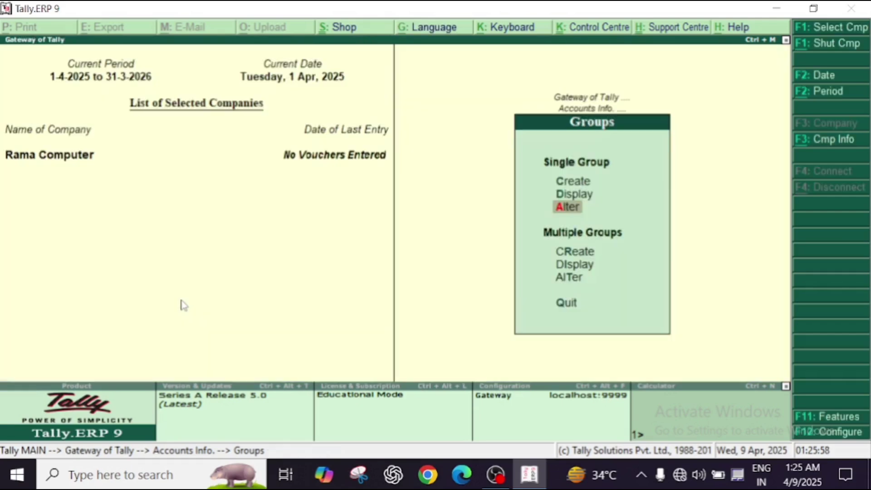
# Start creating multiple groups with Indirect Expenses as the parent group.
pyautogui.press('Down')
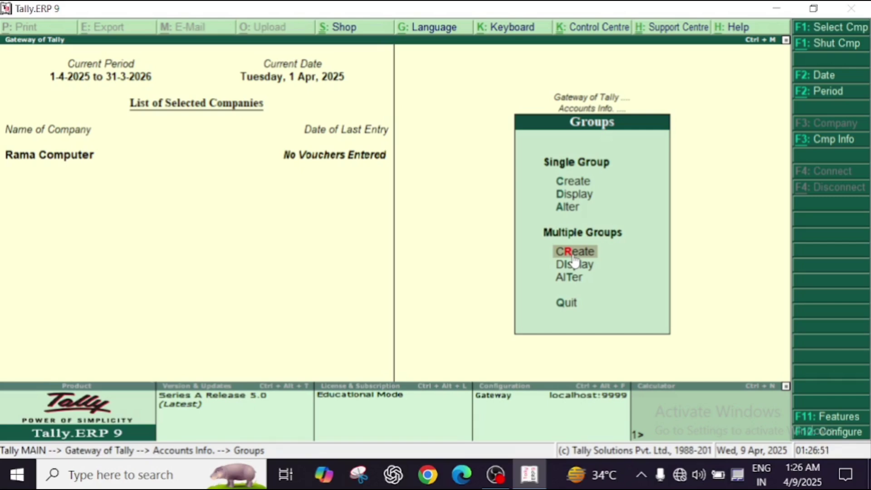
pyautogui.click(573, 256)
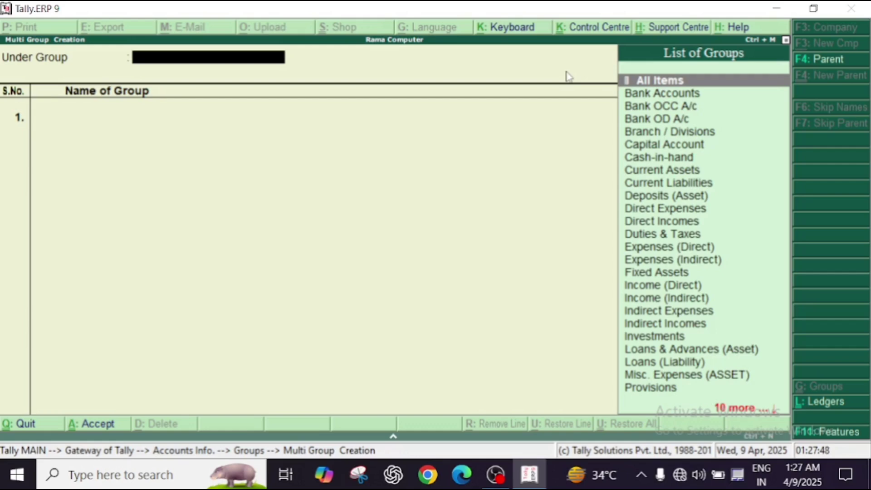
pyautogui.write('In')
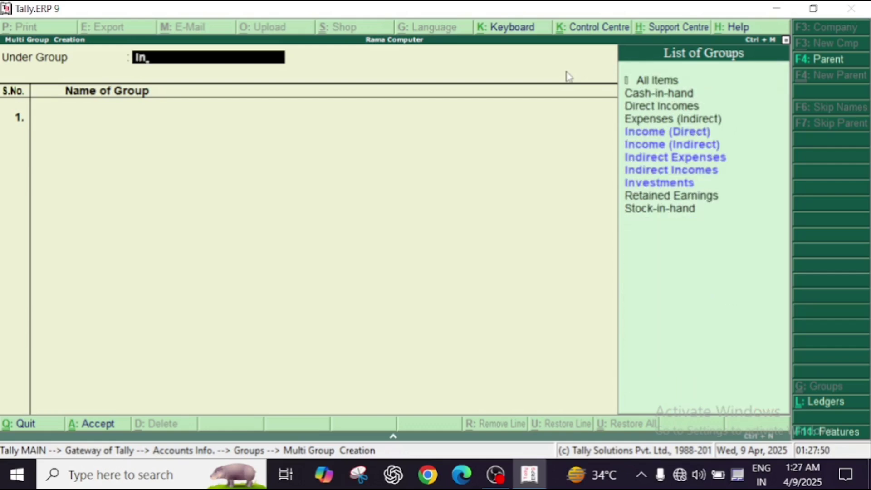
pyautogui.press('Down')
pyautogui.press('Down')
pyautogui.press('Down')
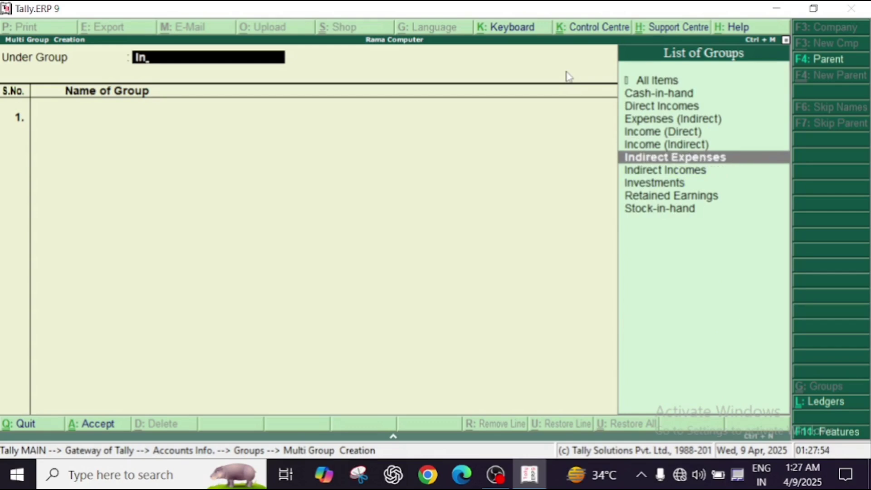
pyautogui.press('Return')
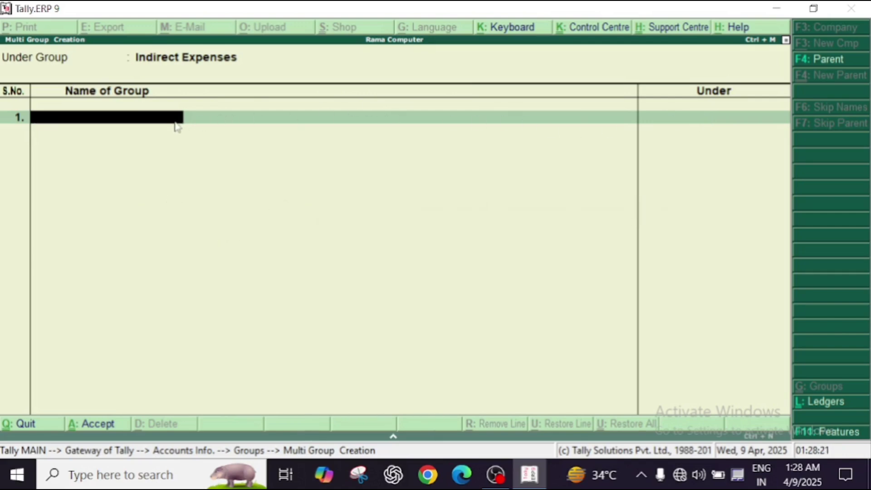
# Enter the group names Oofice Expences and Travel Expense under the chosen parent and save both groups.
pyautogui.write('Oofice Expences')
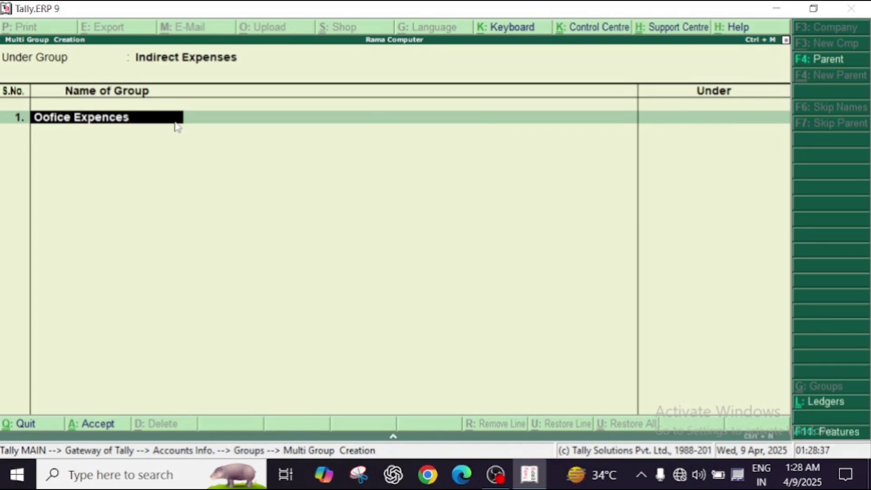
pyautogui.press('Return')
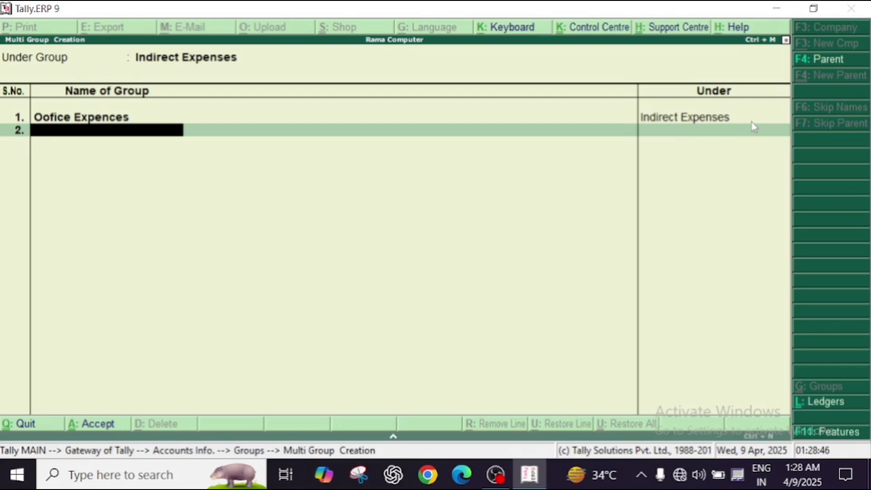
pyautogui.write('Travel Expense')
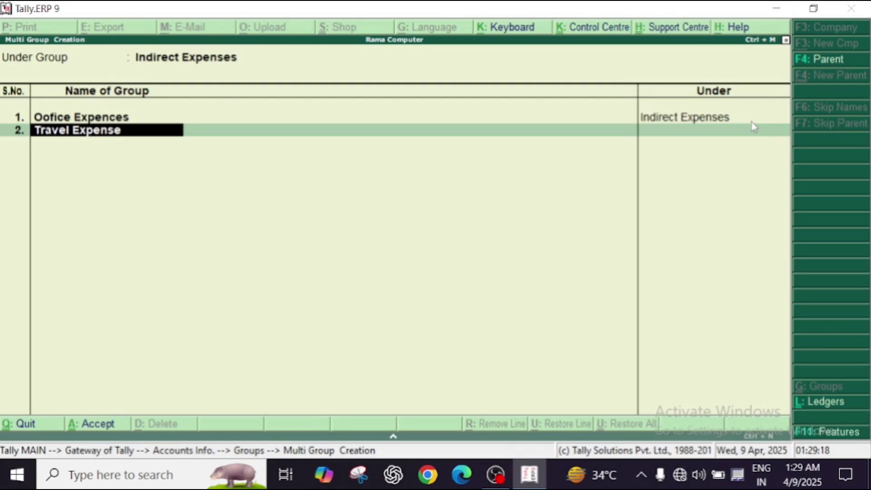
pyautogui.press('Return')
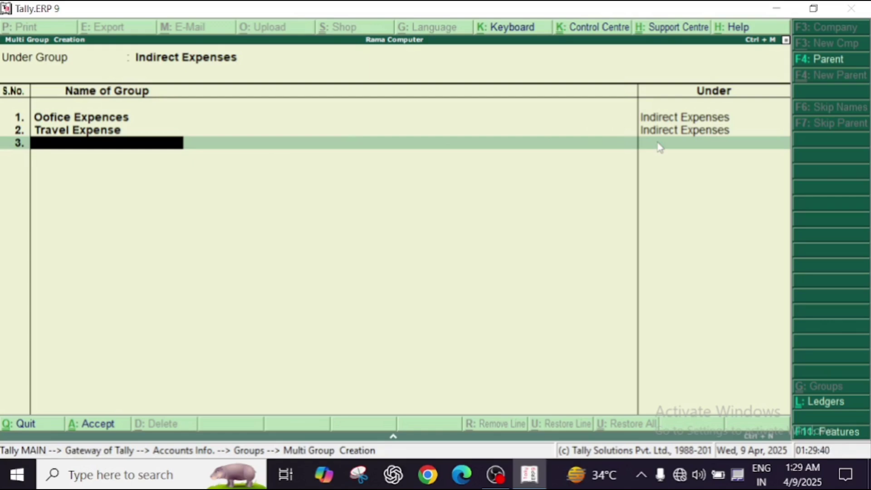
pyautogui.hotkey('ctrl', 'a')
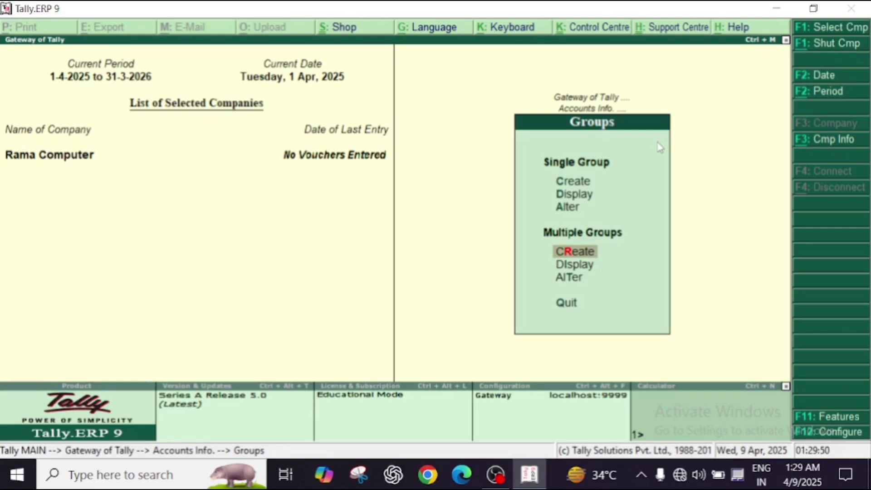
# Look up the Oofice Expences group in the multiple-group display list, then return to the group options.
pyautogui.click(574, 268)
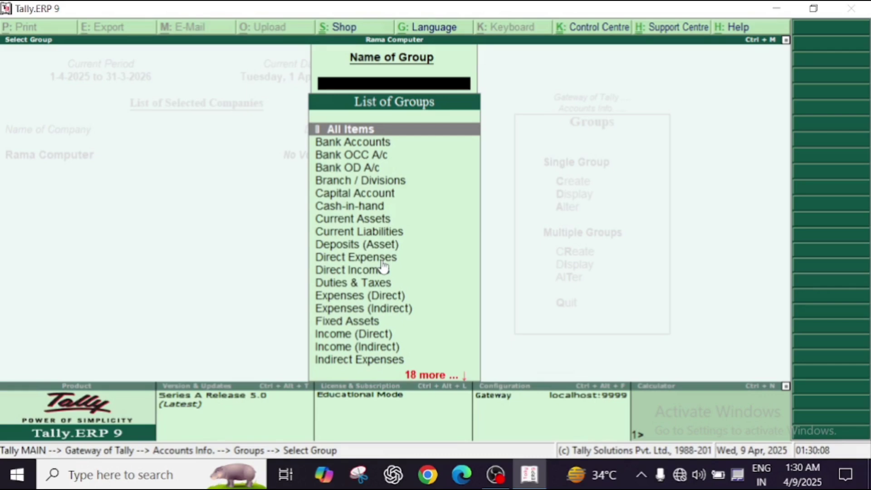
pyautogui.write('I')
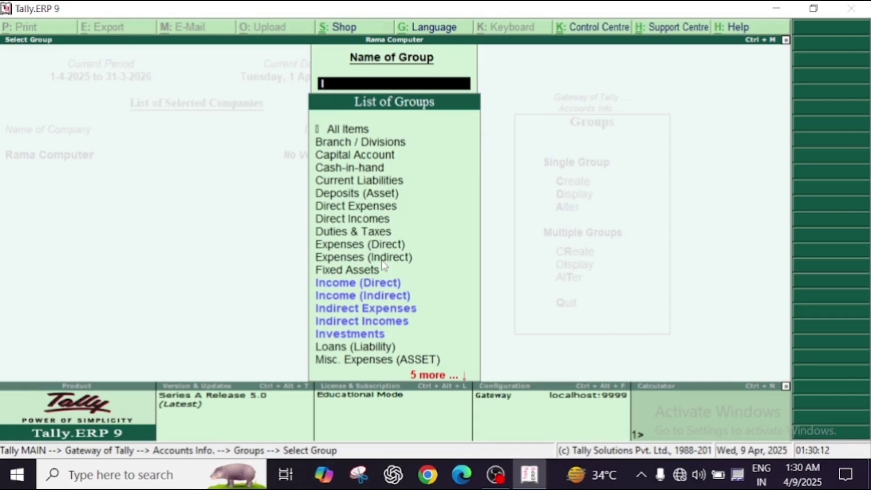
pyautogui.press('BackSpace')
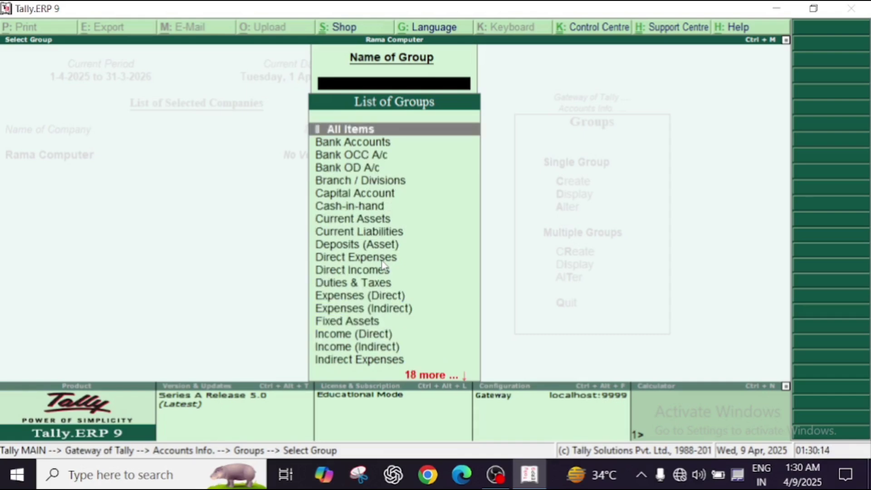
pyautogui.write('Of')
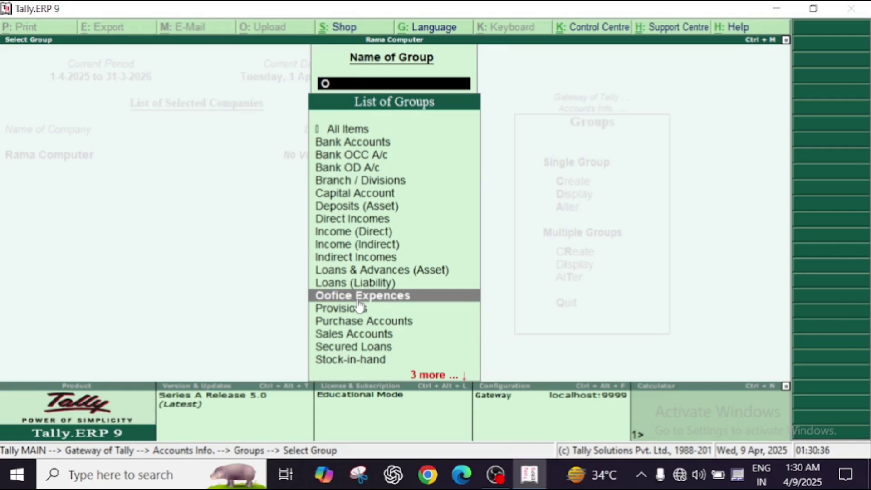
pyautogui.press('BackSpace')
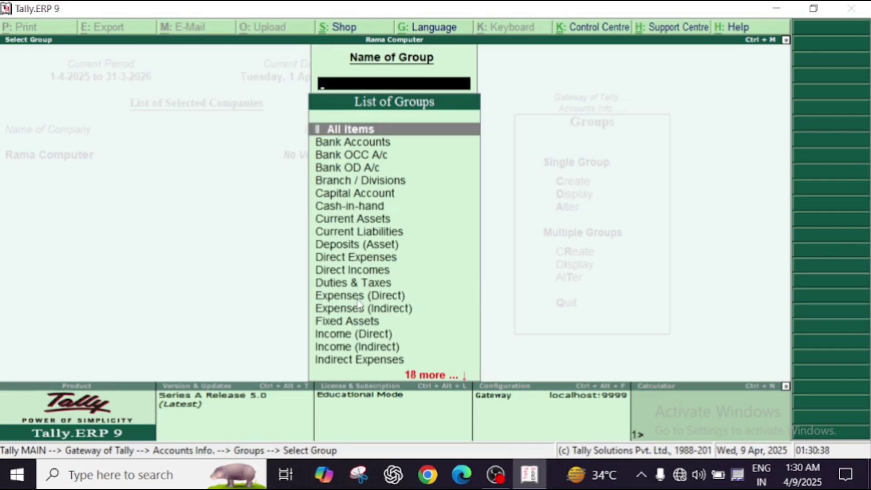
pyautogui.press('Escape')
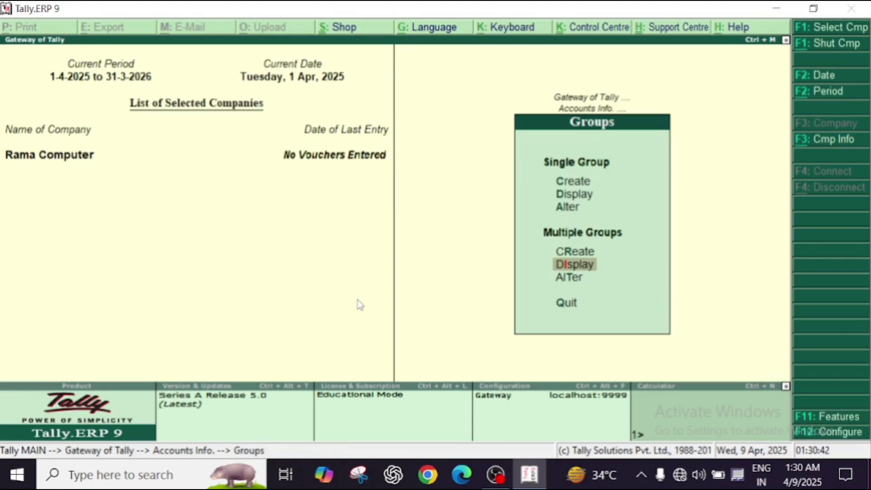
# Select the alteration option for multiple groups.
pyautogui.press('Down')
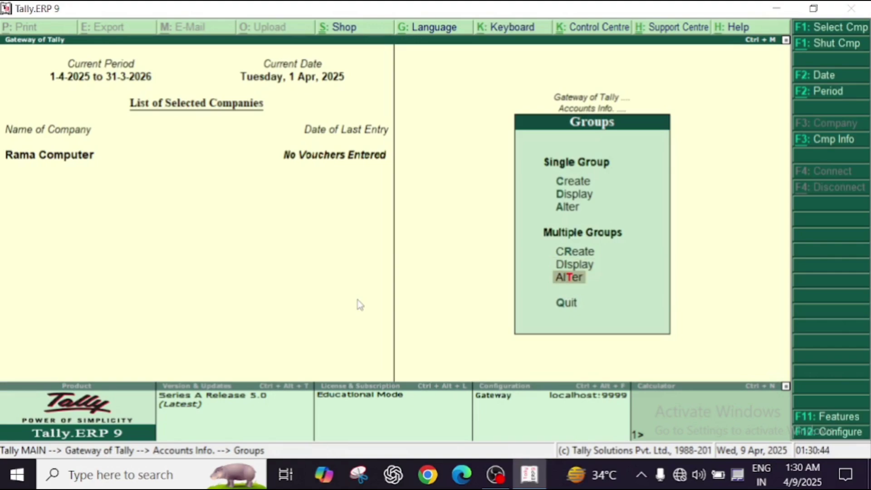